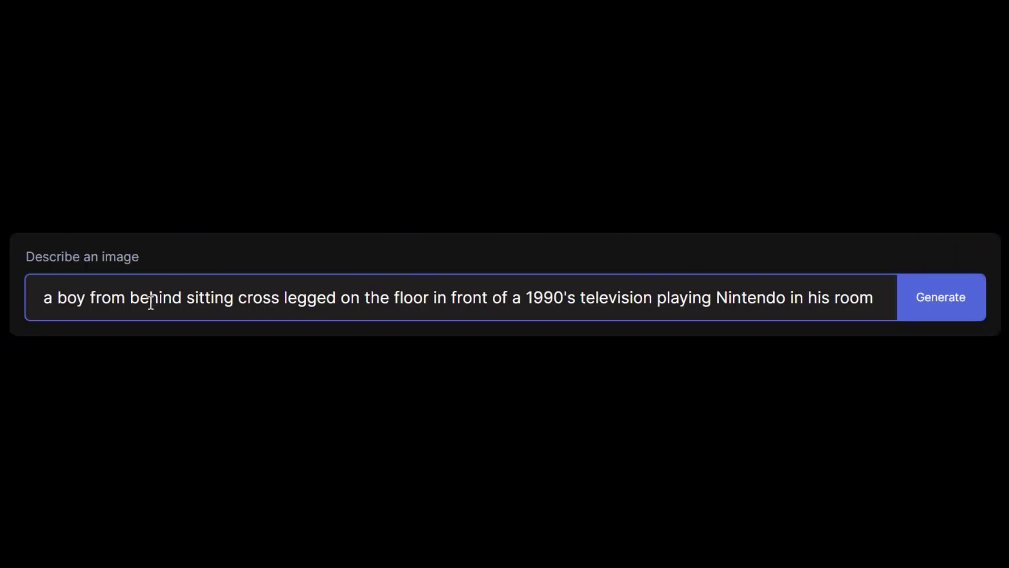
Select the elk's body with Include to create its foreground mask.
left_click(777, 300)
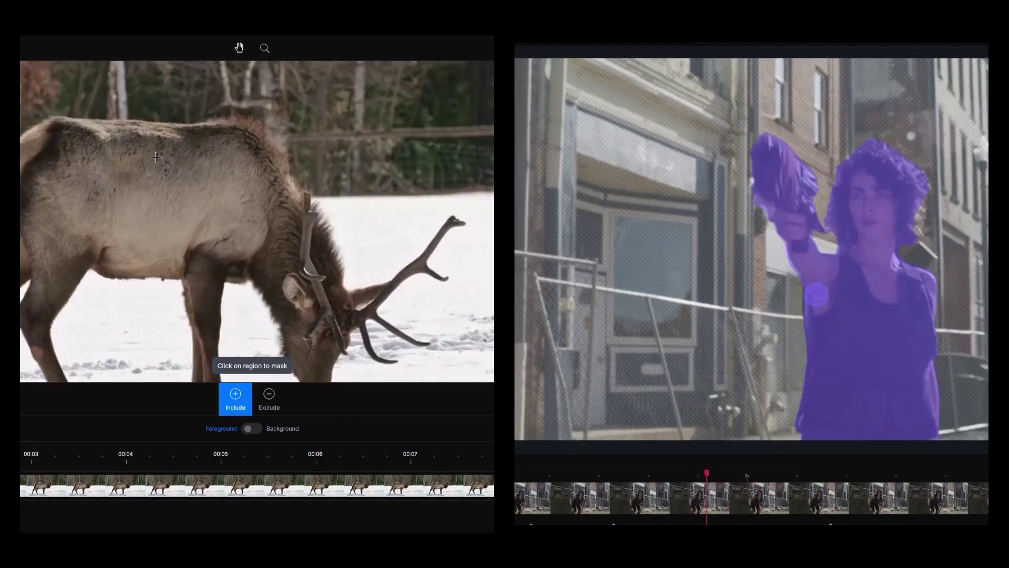
left_click(153, 154)
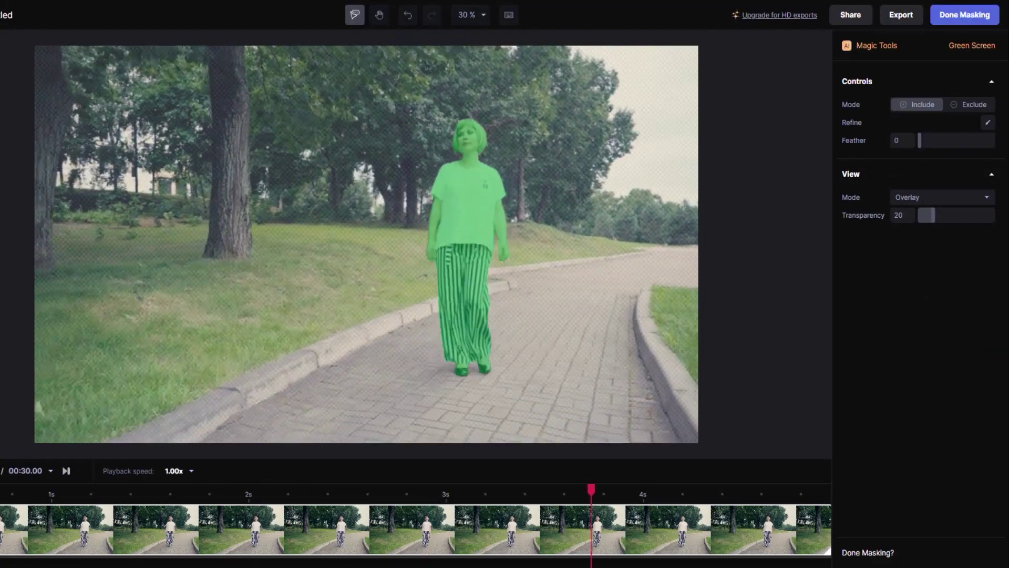
Confirm the walking woman's mask with Done Masking and return to the editor.
left_click(964, 15)
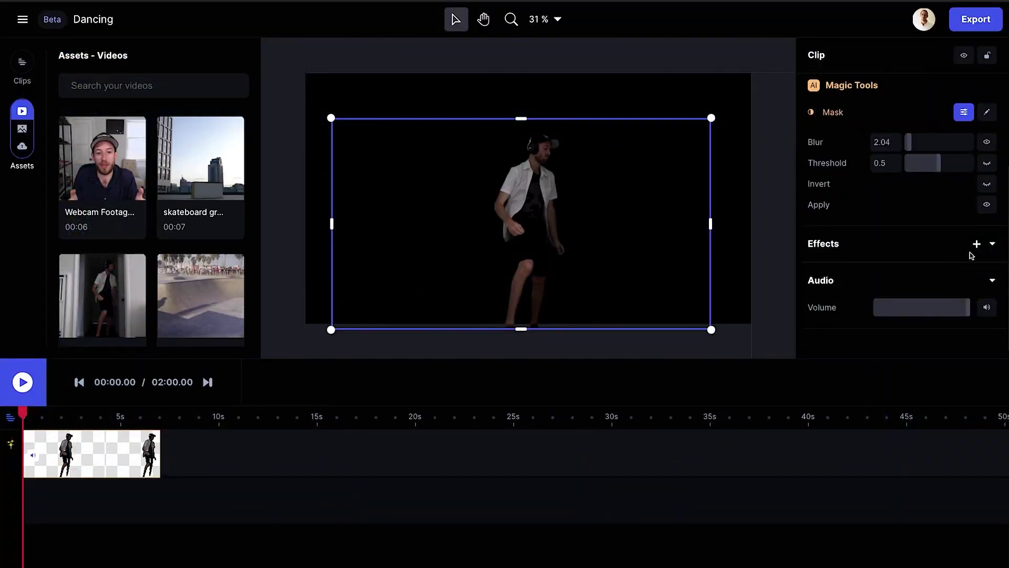
Apply Gaussian Blur from the Clip panel's Effects list to the dancer clip.
left_click(976, 245)
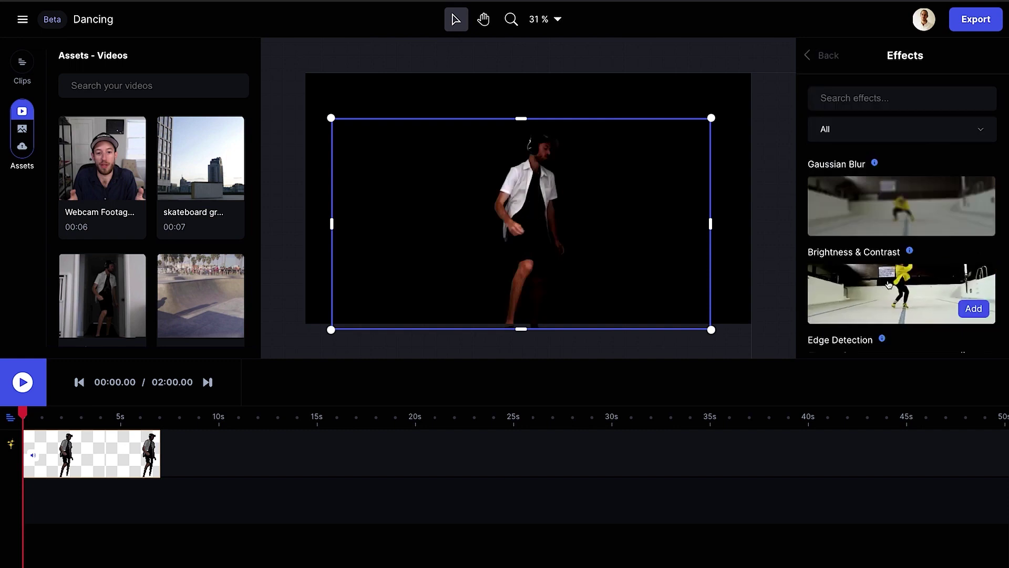
scroll(882, 287, "down", 3)
scroll(876, 288, "down", 1)
scroll(876, 289, "down", 1)
scroll(877, 306, "down", 3)
scroll(878, 303, "up", 3)
scroll(878, 289, "up", 5)
scroll(883, 260, "up", 5)
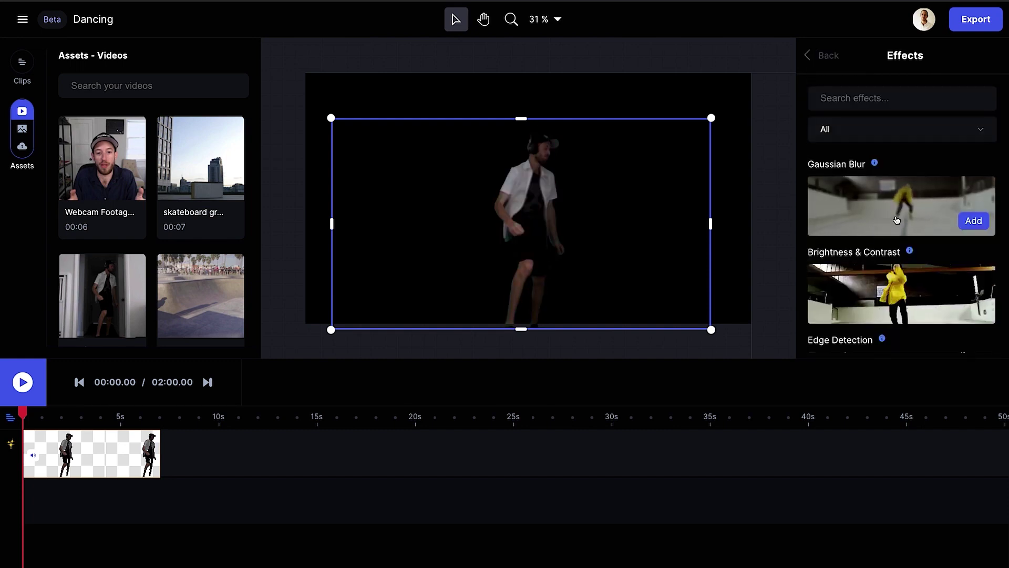
left_click(974, 222)
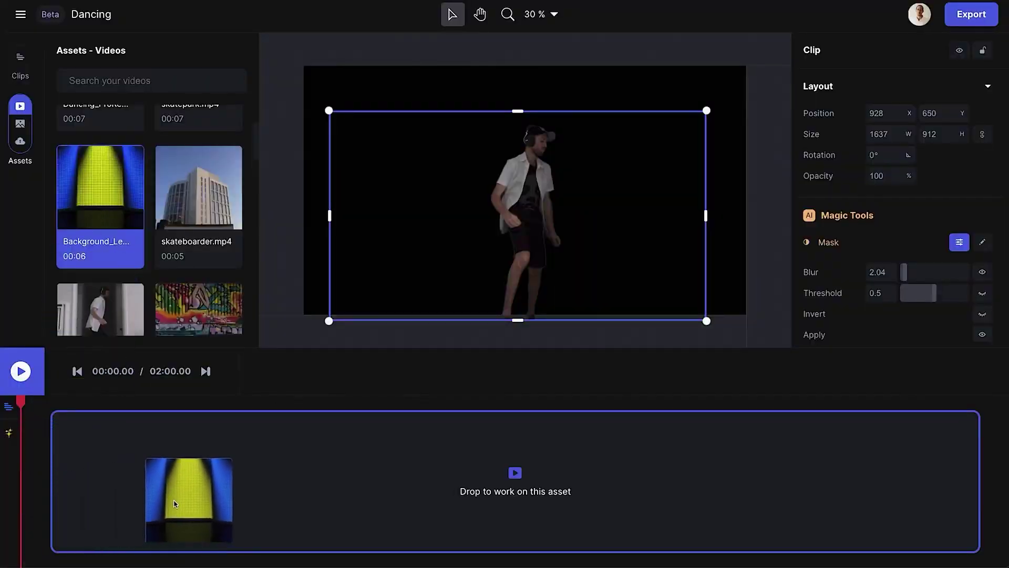
Place the yellow-and-blue background under the dancer and apply Edge Detection at about 18.
left_click_drag(174, 503, 175, 504)
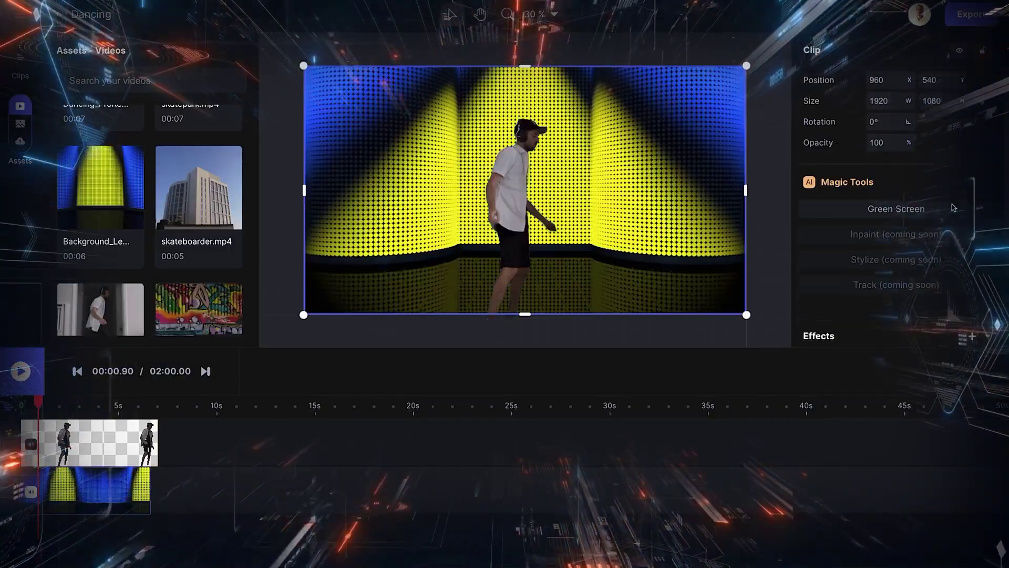
scroll(950, 218, "down", 1)
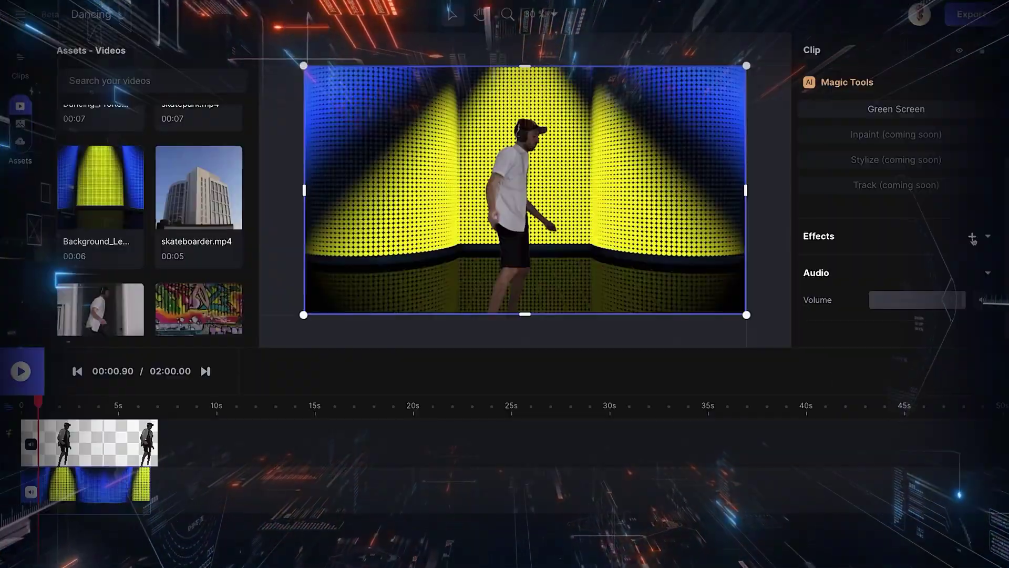
left_click(974, 232)
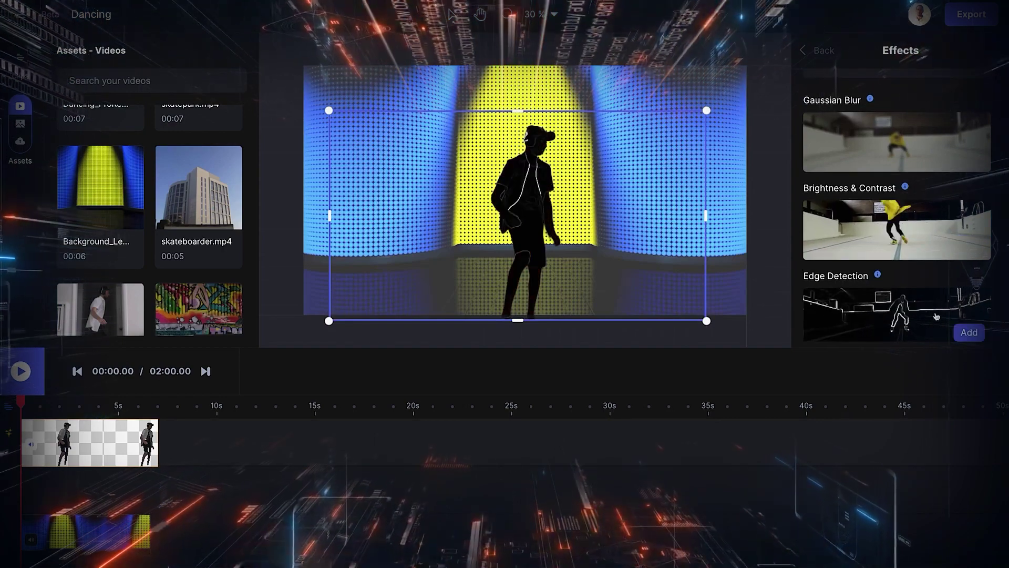
scroll(936, 316, "down", 1)
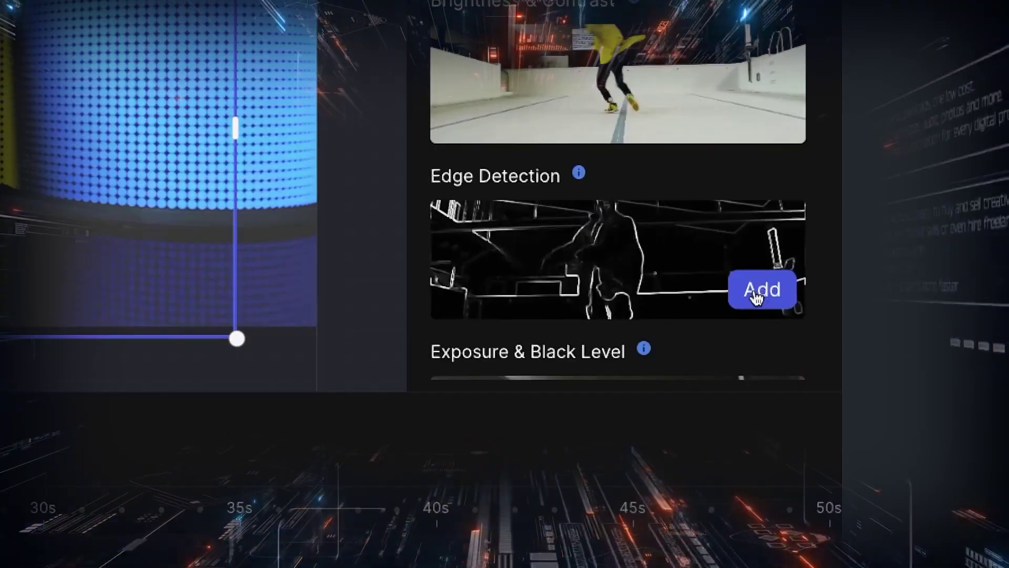
left_click(756, 297)
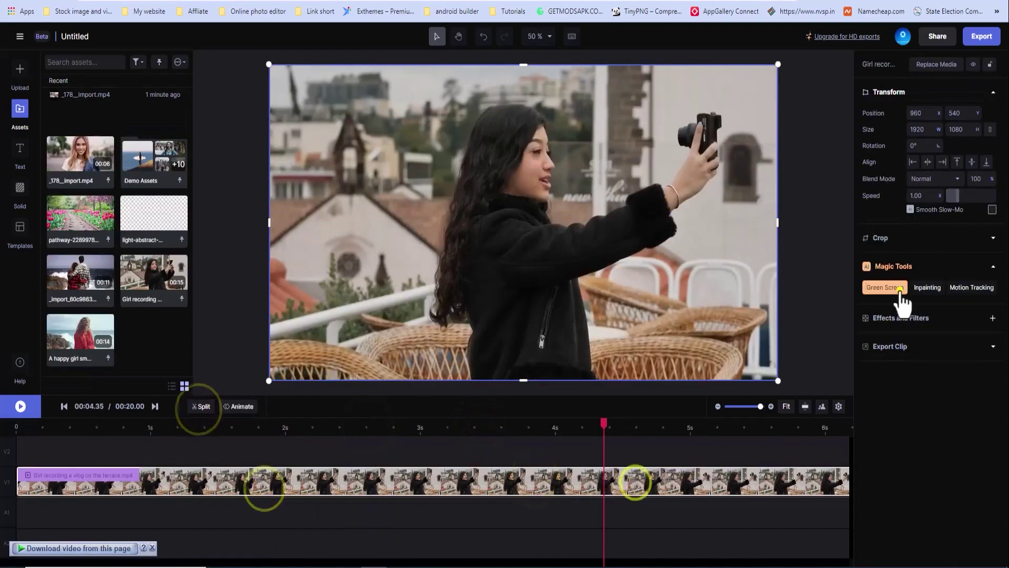
Launch Green Screen from Magic Tools on the terrace vlog clip.
left_click(899, 289)
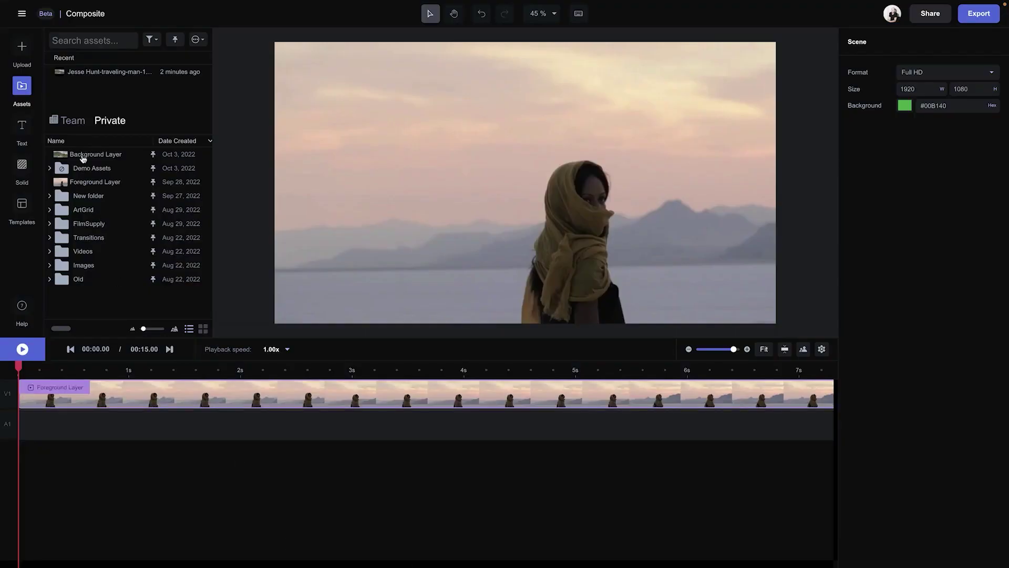
Add Background Layer to the timeline and trim both clips to the same length.
left_click_drag(82, 157, 67, 420)
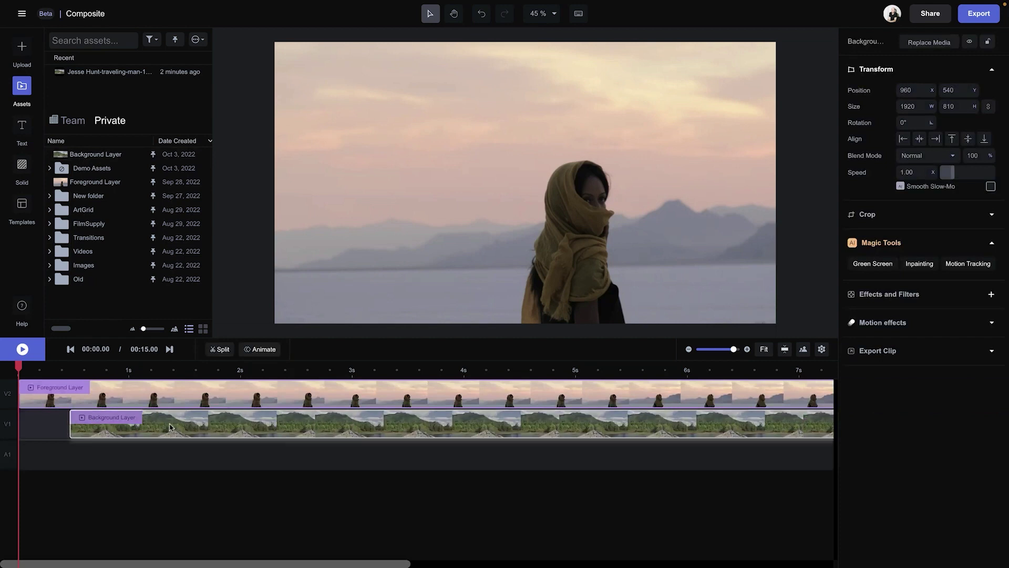
left_click(764, 349)
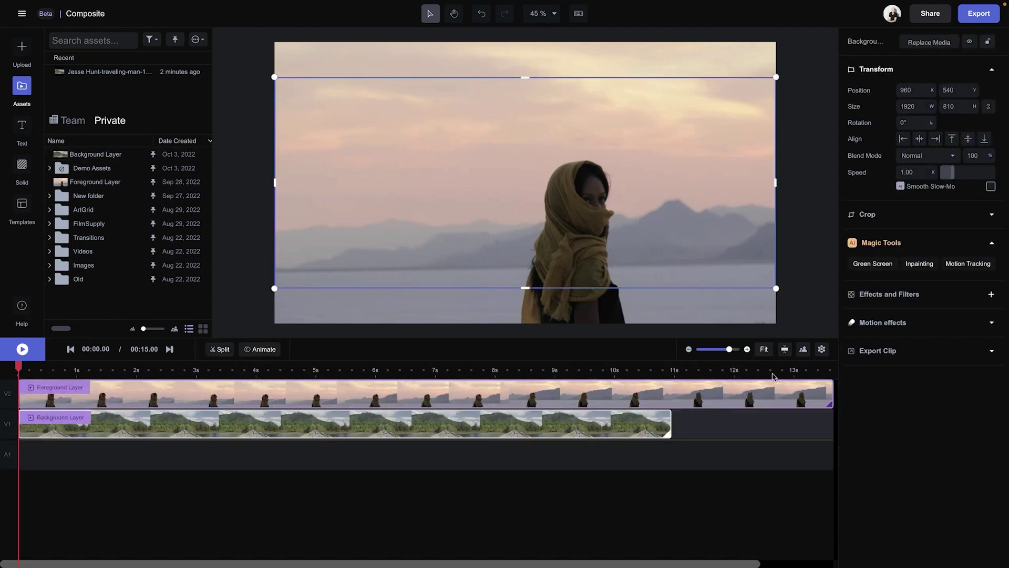
left_click_drag(828, 404, 360, 404)
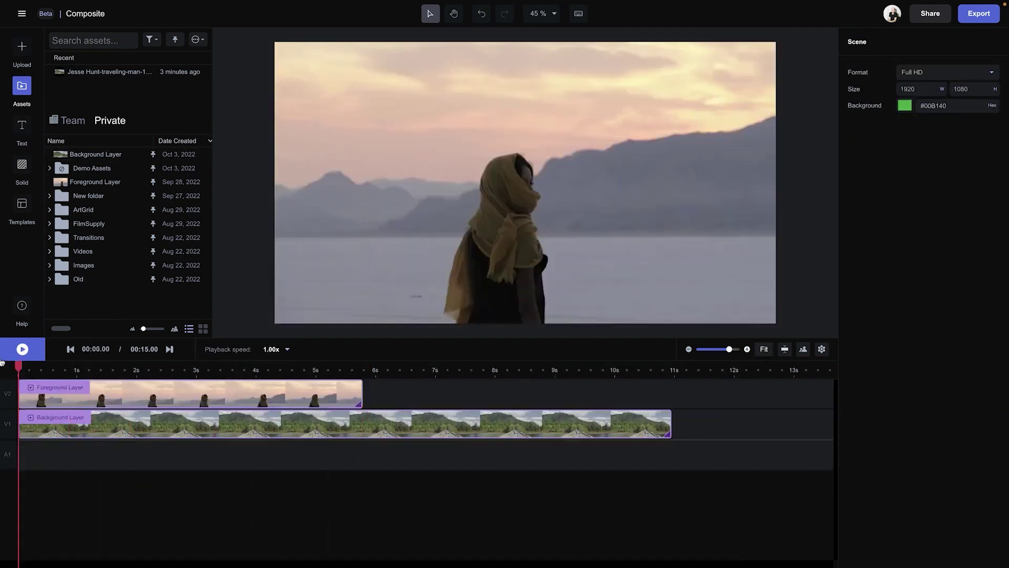
mouse_move(20, 403)
left_mouse_down()
mouse_move(136, 402)
mouse_move(78, 403)
left_mouse_up()
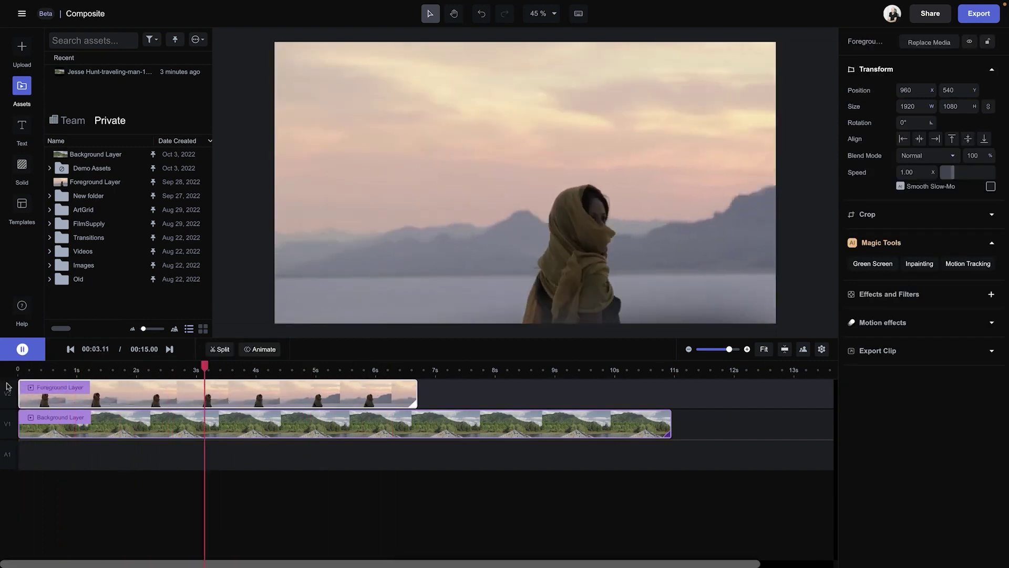
left_click_drag(671, 425, 429, 425)
Scale the Background Layer video to cover the upper and lower green bars.
left_click(295, 455)
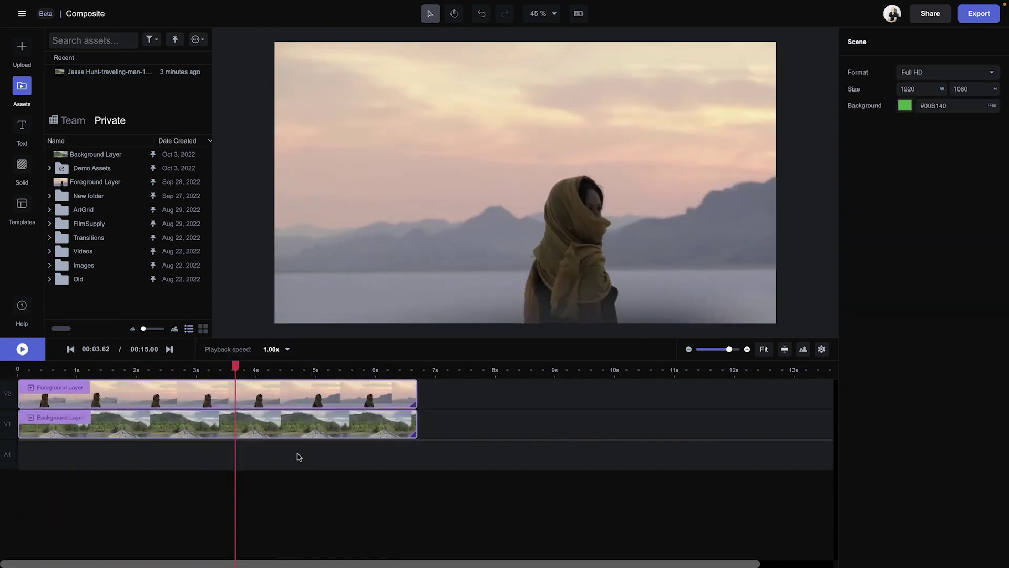
left_click(302, 424)
left_click(284, 422)
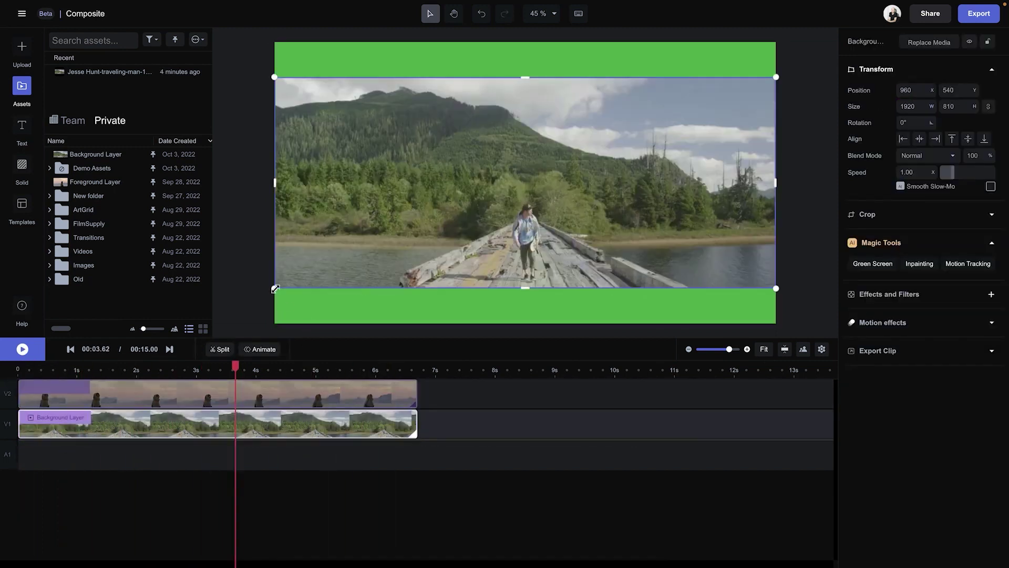
left_click_drag(274, 288, 241, 324)
left_click_drag(776, 77, 820, 44)
left_click(248, 456)
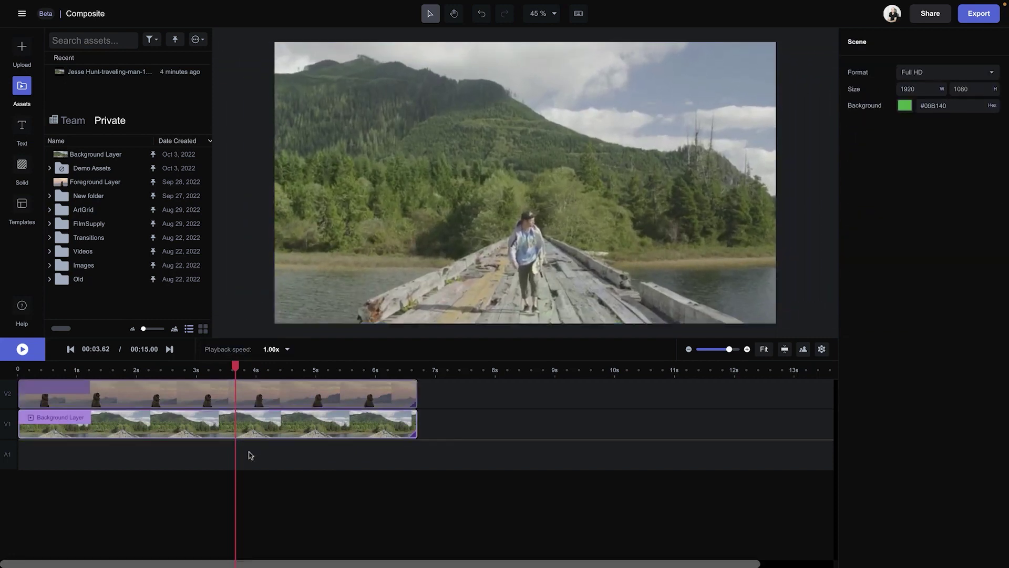
left_click(243, 397)
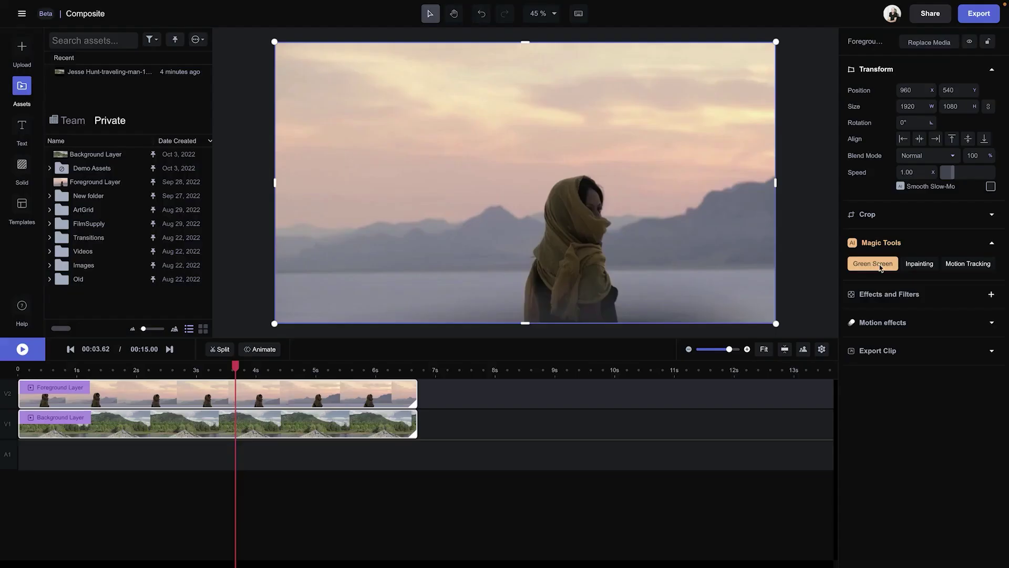
Scrub back to the clip start, play the composition, and launch Motion Tracking on the sunset clip.
left_click(758, 252)
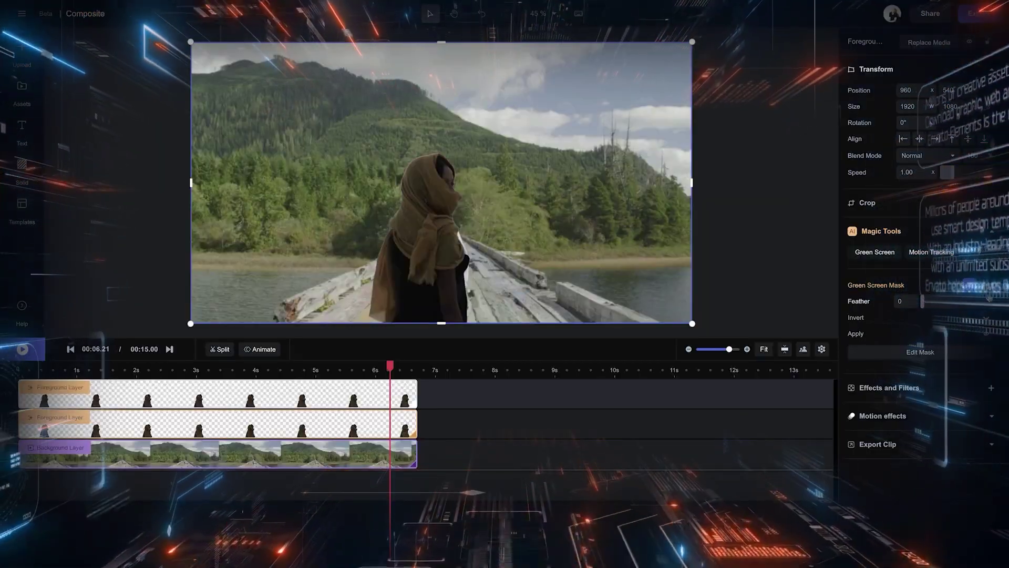
left_click(279, 370)
left_click(216, 370)
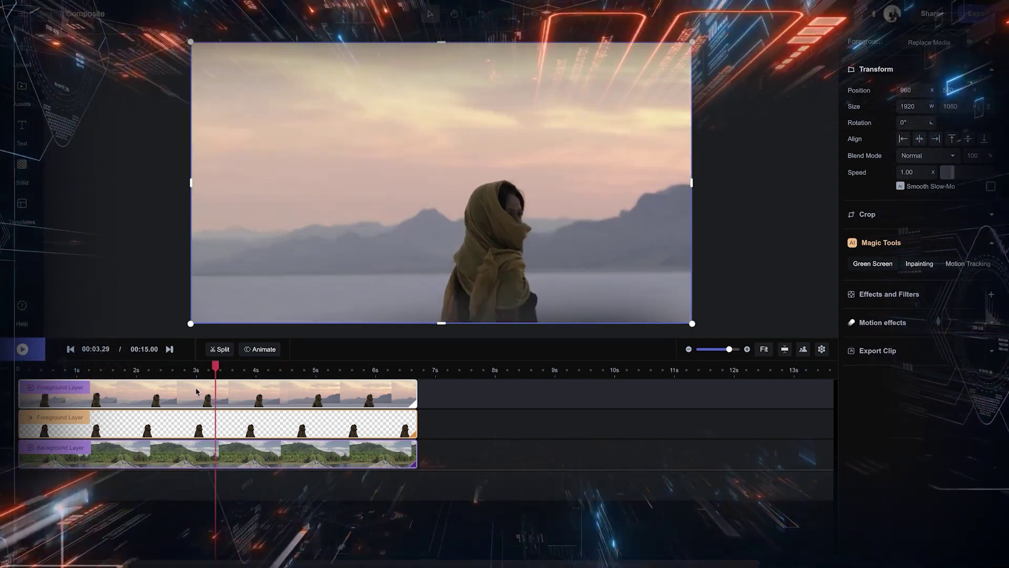
left_click_drag(215, 368, 29, 372)
key("space")
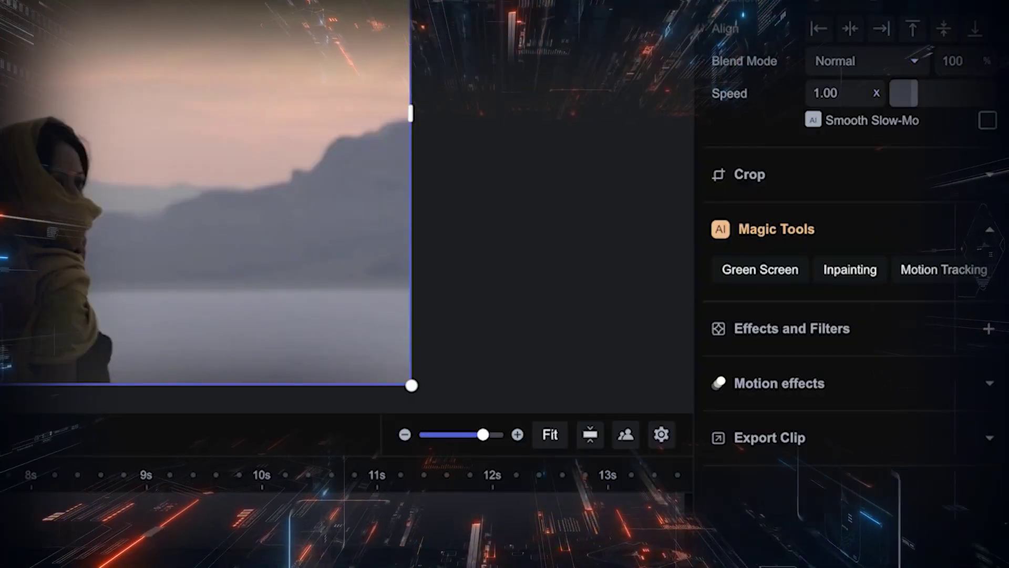
left_click(922, 281)
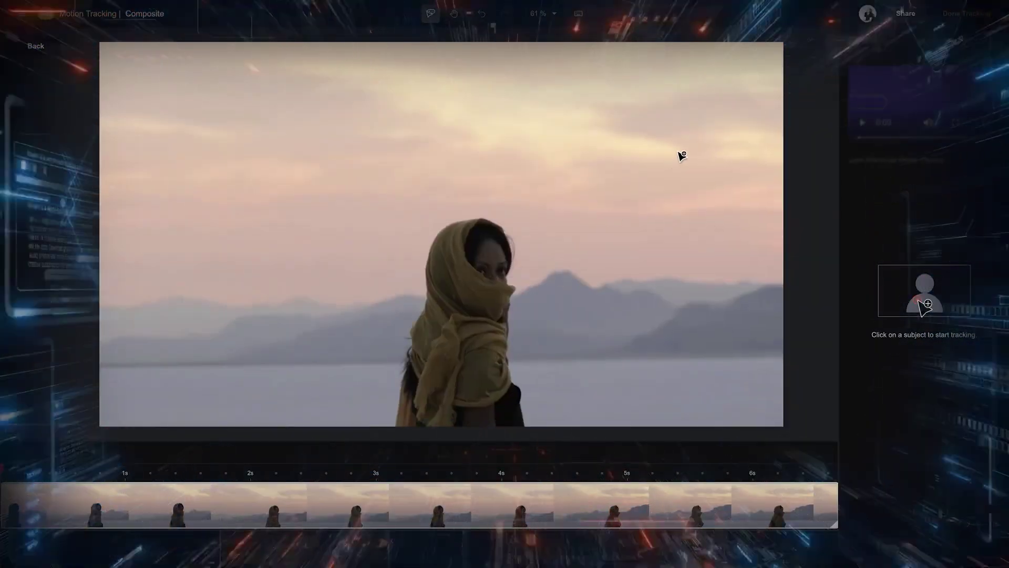
Track the chosen sky point through playback, then confirm with Done Tracking.
left_click(678, 154)
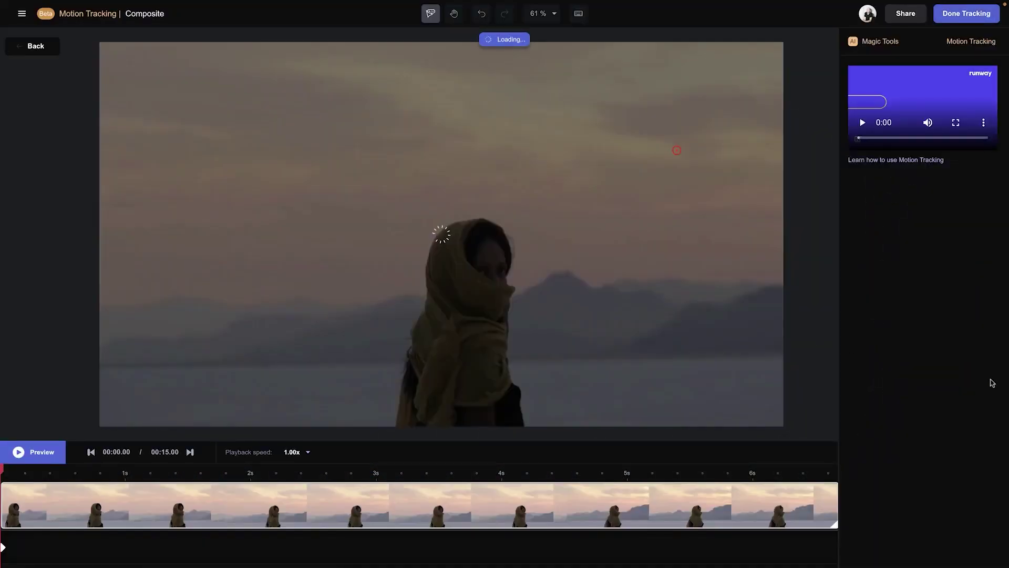
key("space")
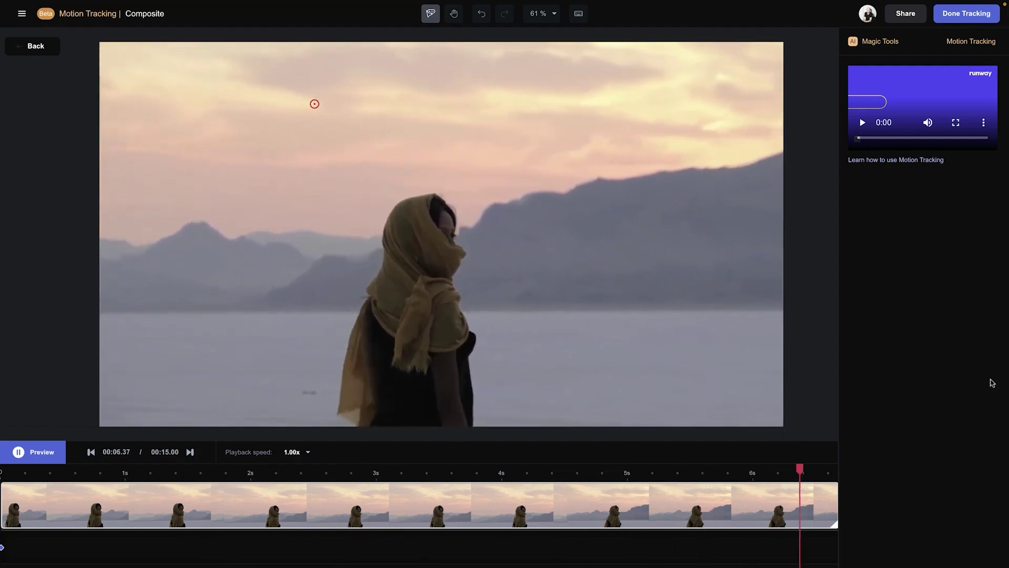
key("space")
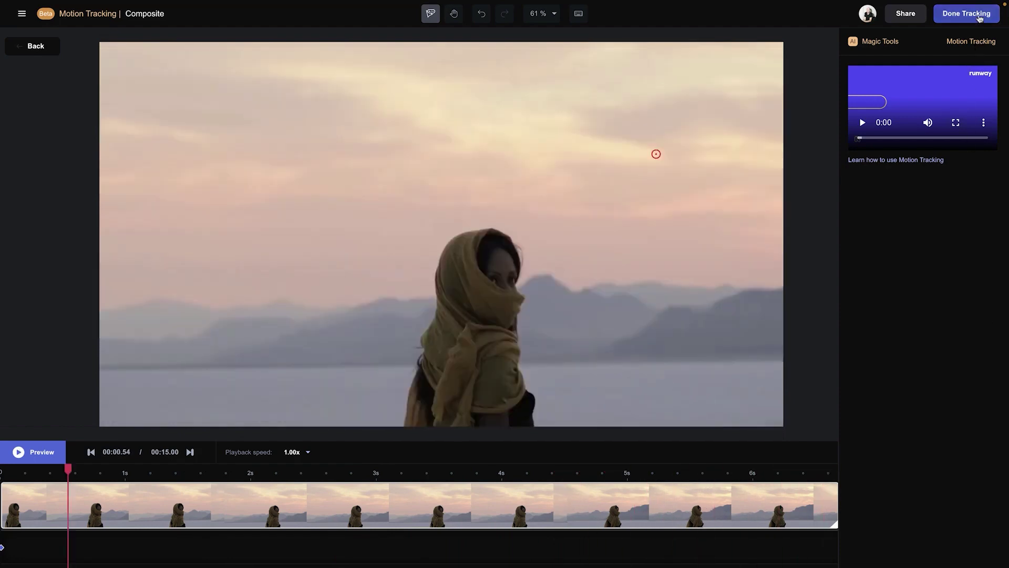
left_click(980, 16)
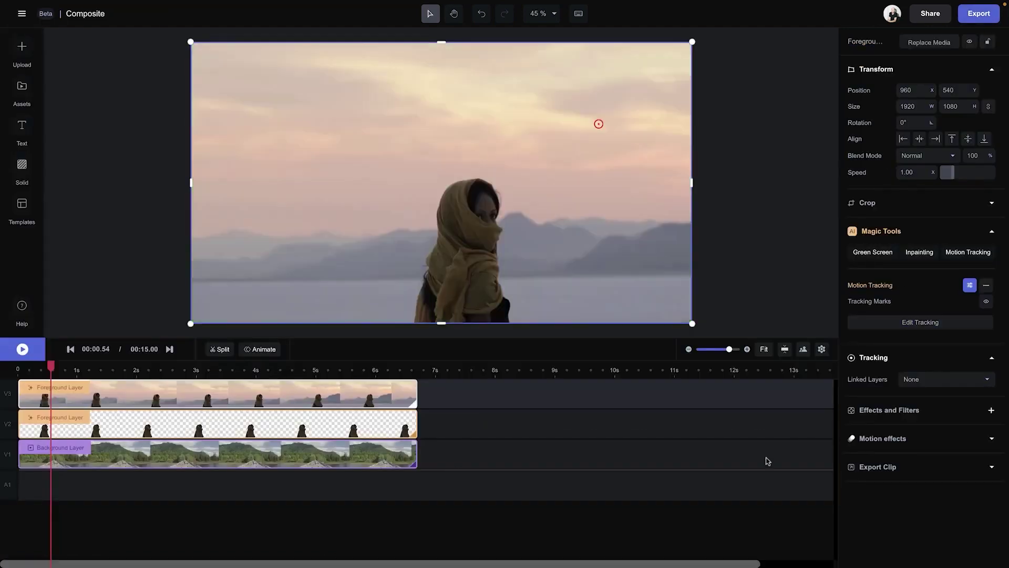
Insert an empty track below and move the Foreground Layer clip down to V1.
right_click(435, 455)
left_click(427, 484)
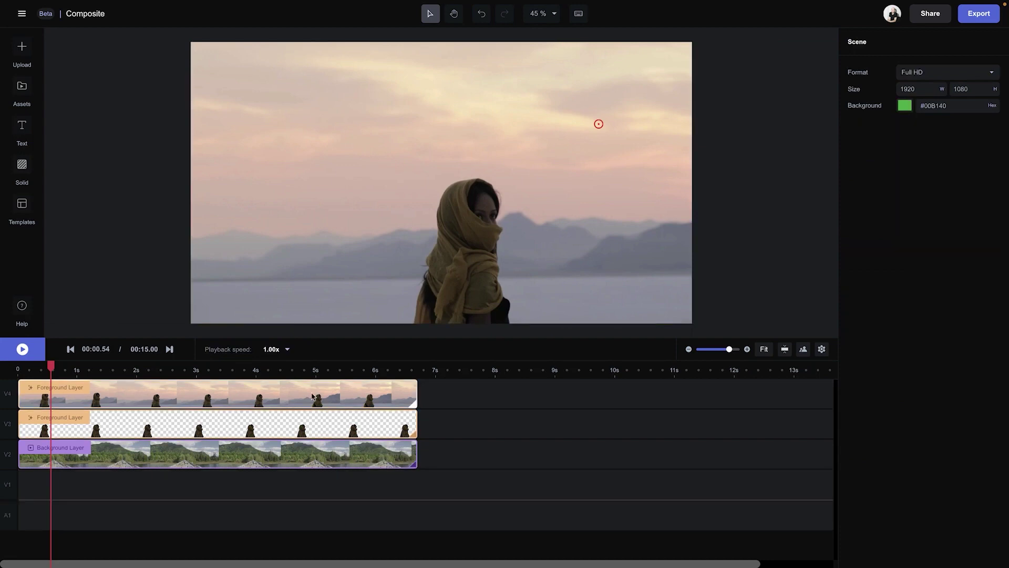
left_click_drag(231, 403, 215, 482)
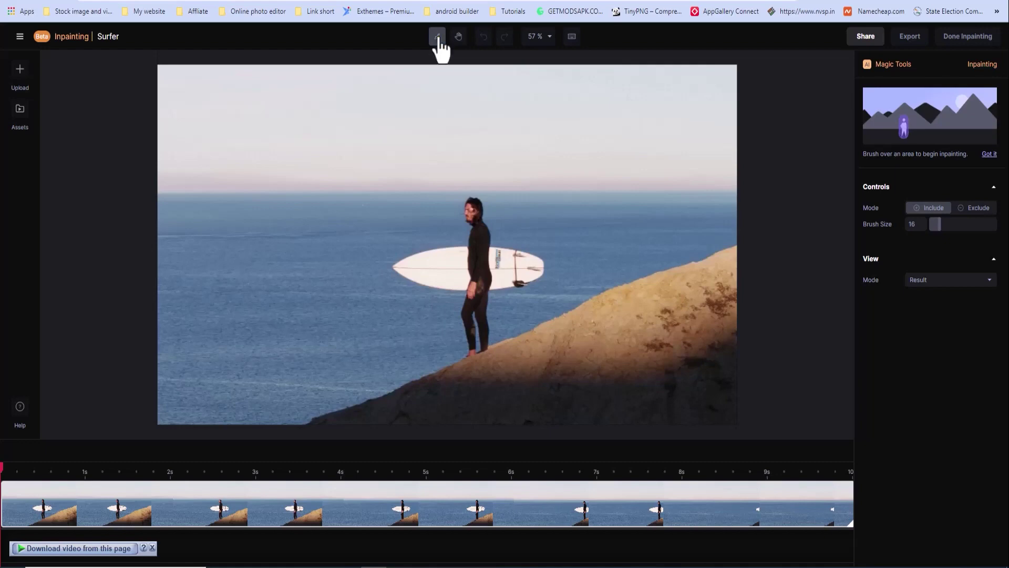
Paint over the surfer and his surfboard with the Inpainting brush to remove them.
left_click(437, 36)
left_click(473, 197)
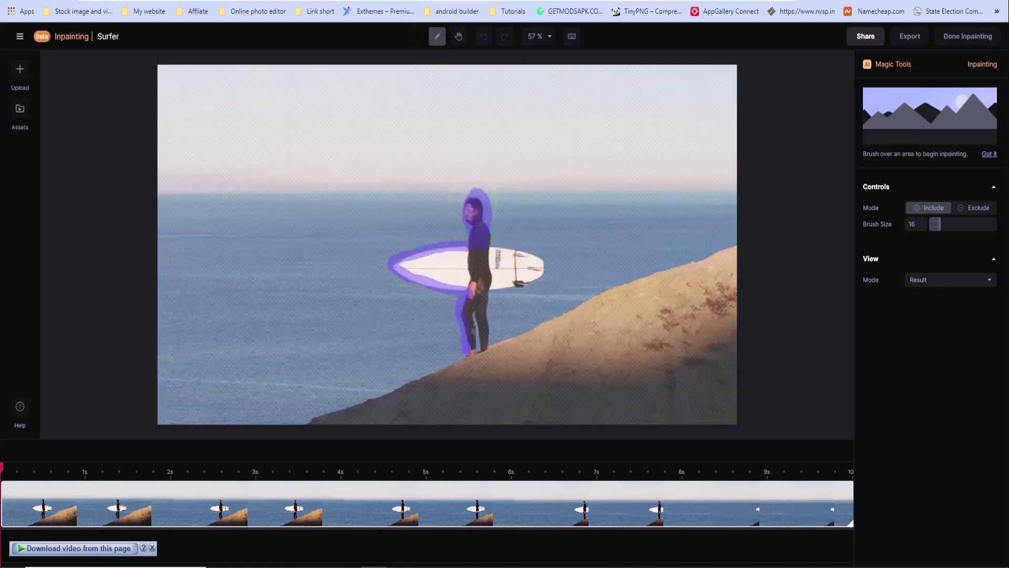
left_click(941, 136)
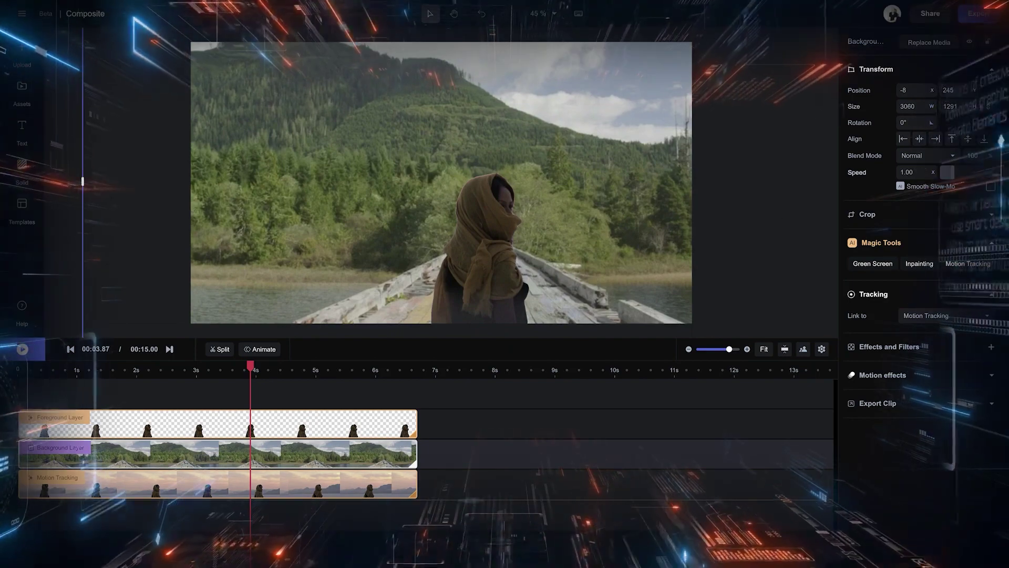
Select the woman's Foreground Layer clip and play the composite over the bridge scene.
left_click(294, 426)
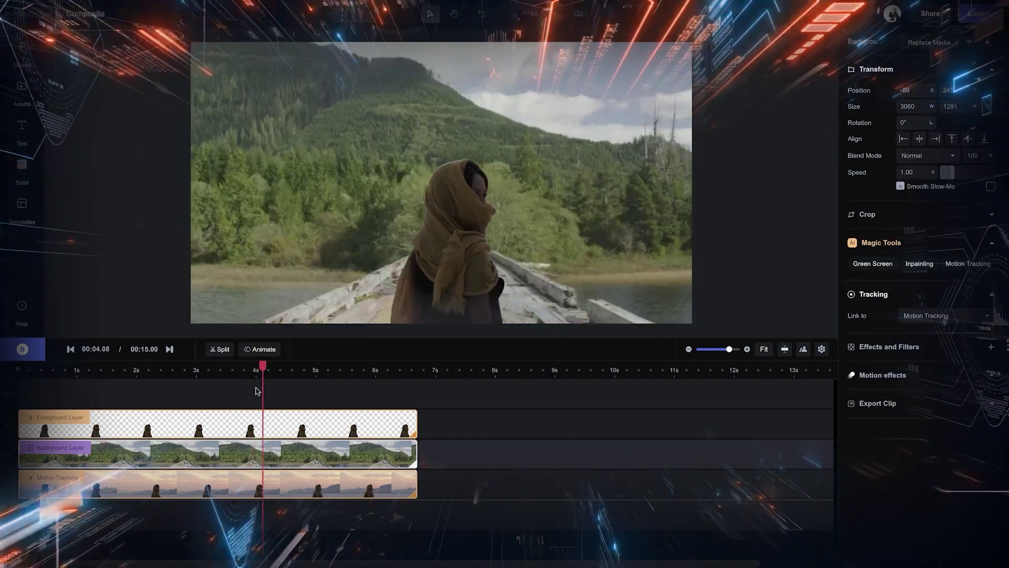
key("space")
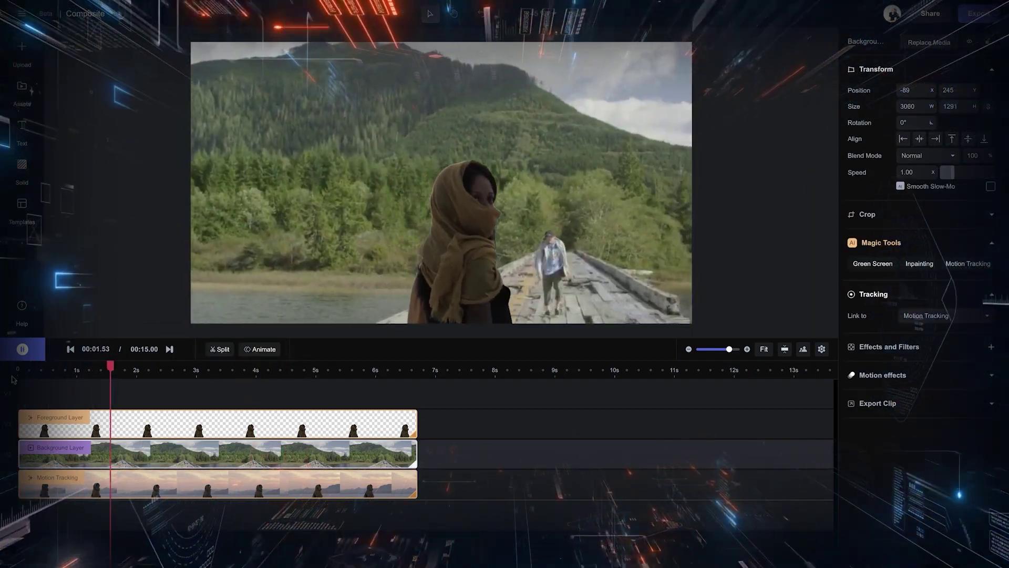
key("space")
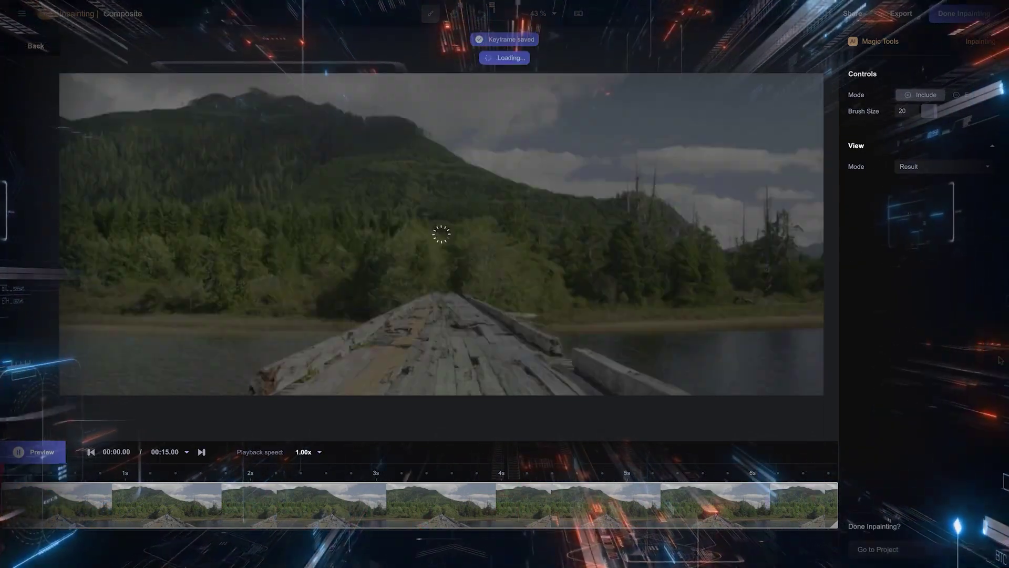
Play back the bridge footage without the walker, then preview the surfer-free clip.
key("space")
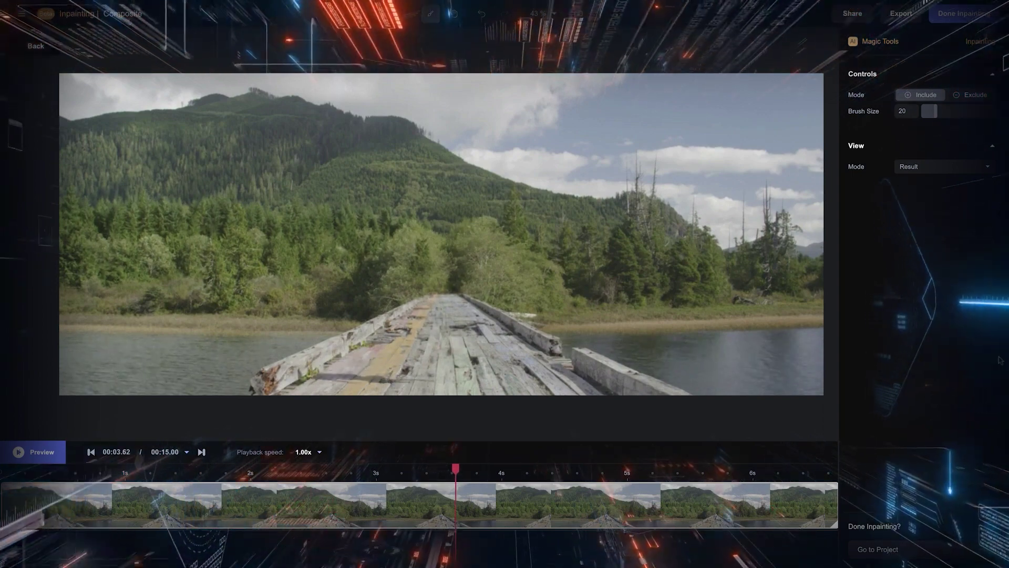
scroll(335, 391, "up", 3)
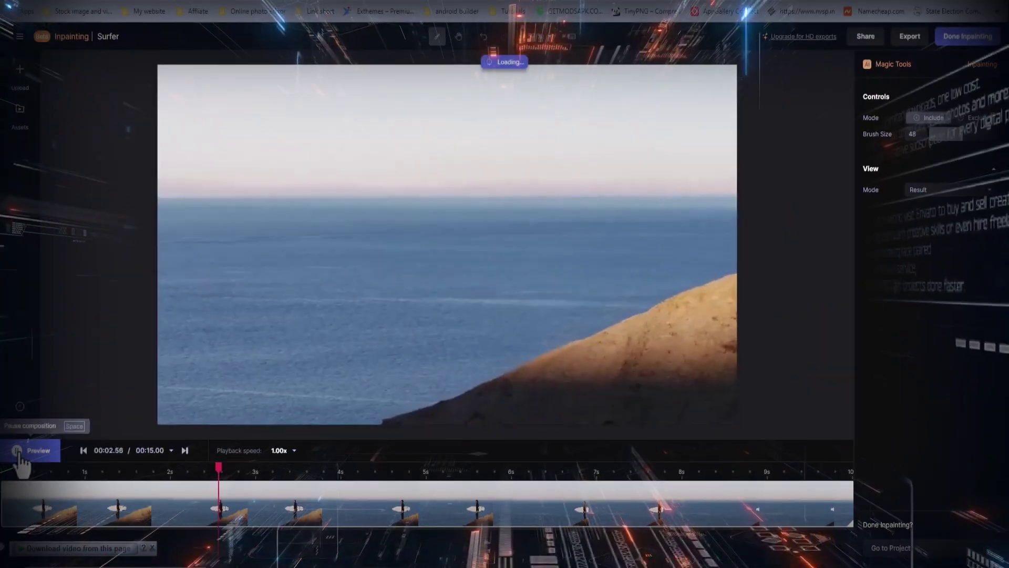
left_click(20, 452)
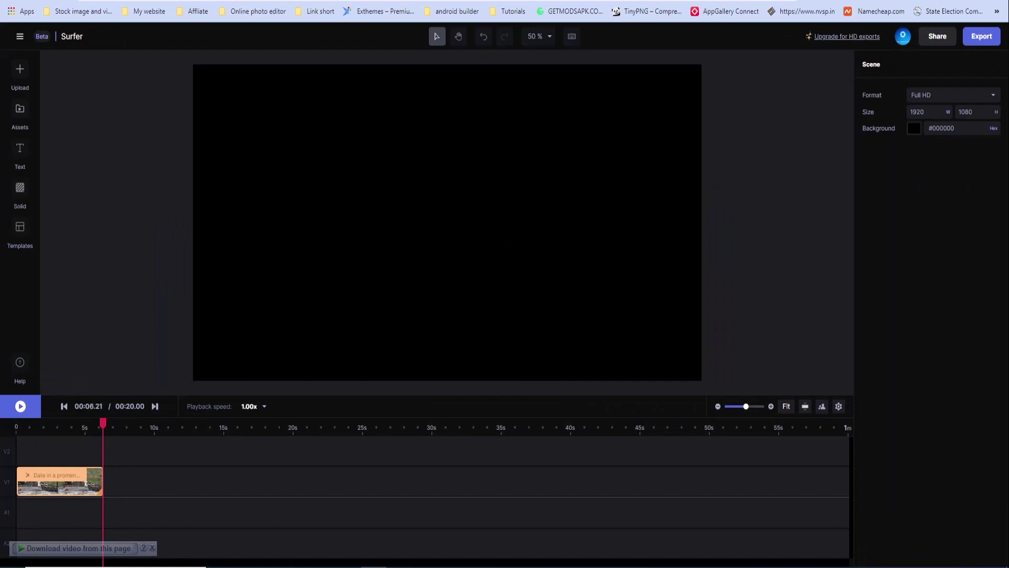
Export the Surfer project as a video and track it on the Assets page.
left_click(986, 39)
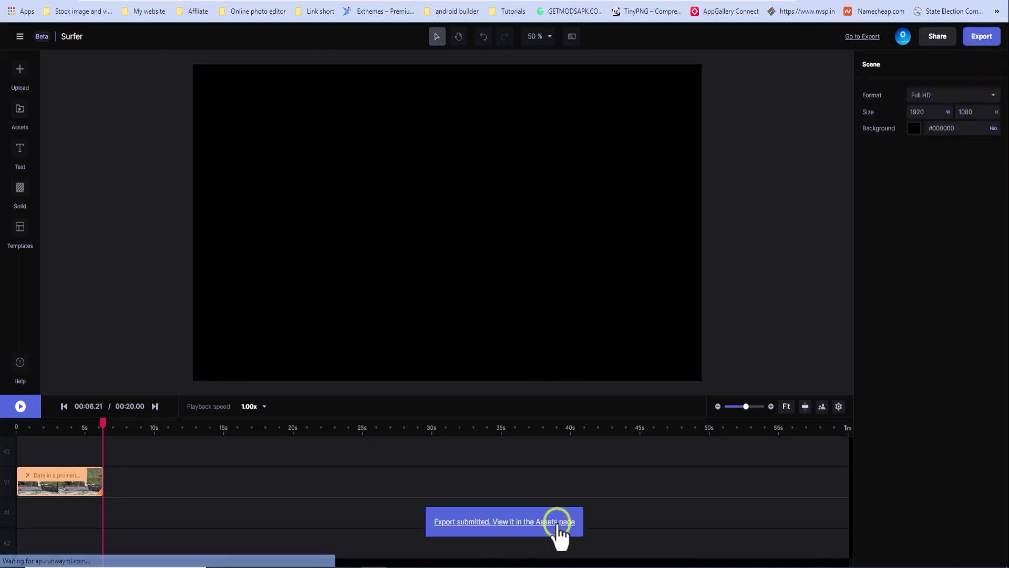
left_click(558, 525)
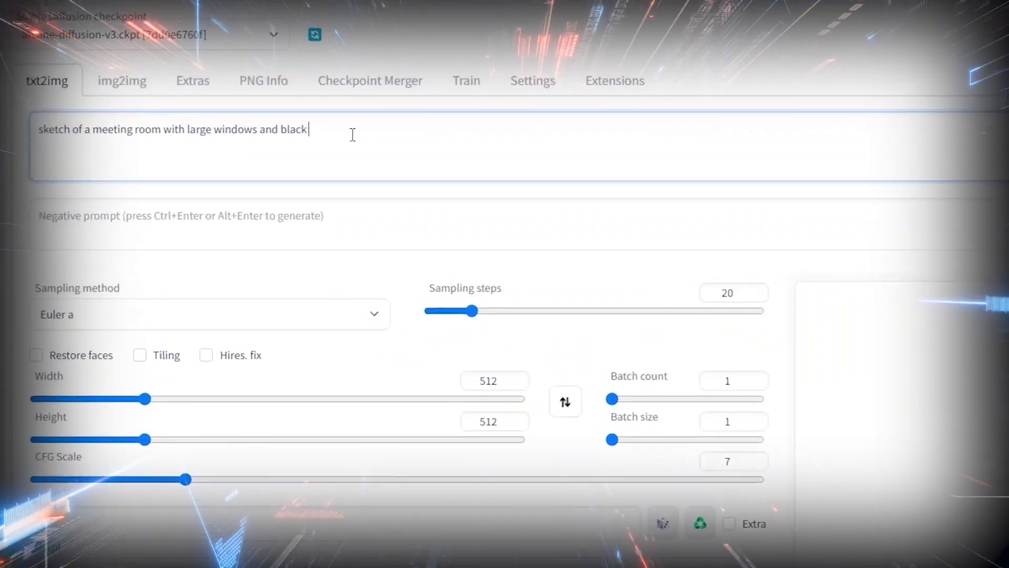
Generate a black-and-white sketch of a meeting room with large windows.
left_click(671, 138)
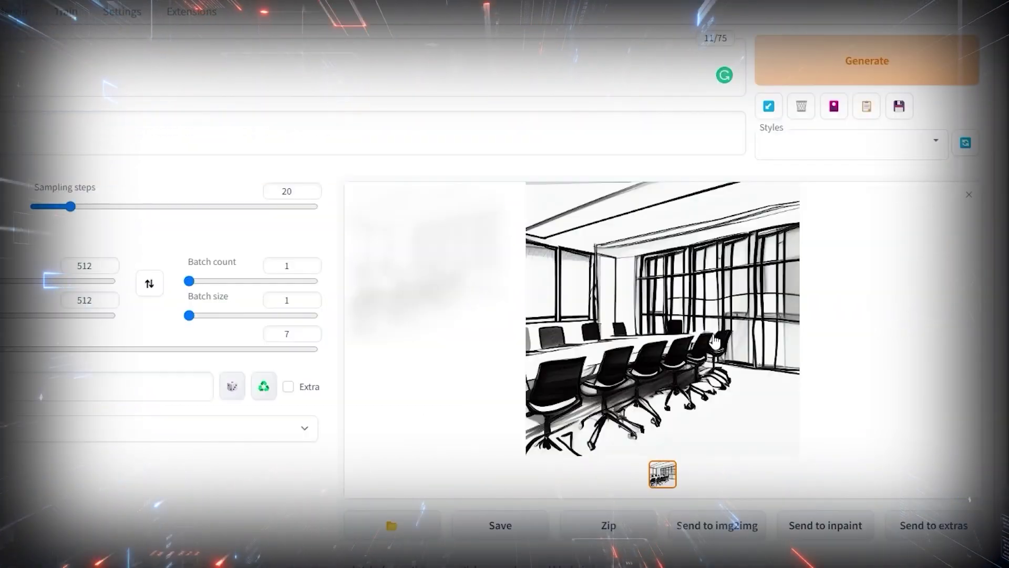